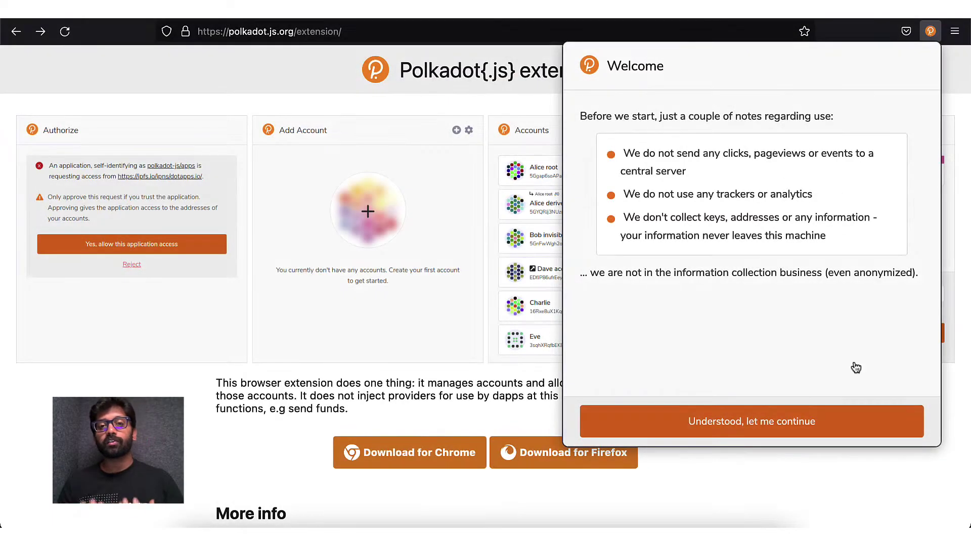
- Generate a new account seed in the extension, copy it, and confirm it was saved
left_click(803, 431)
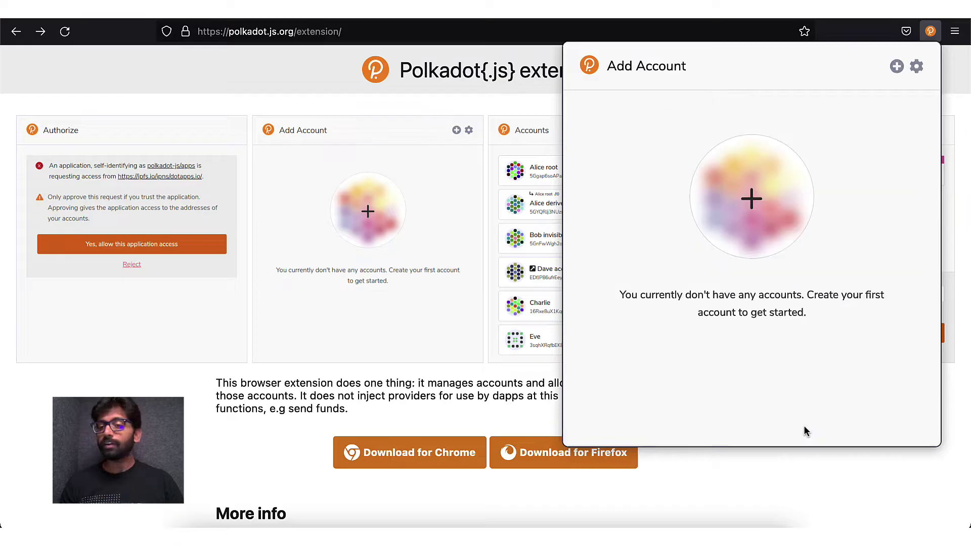
left_click(762, 221)
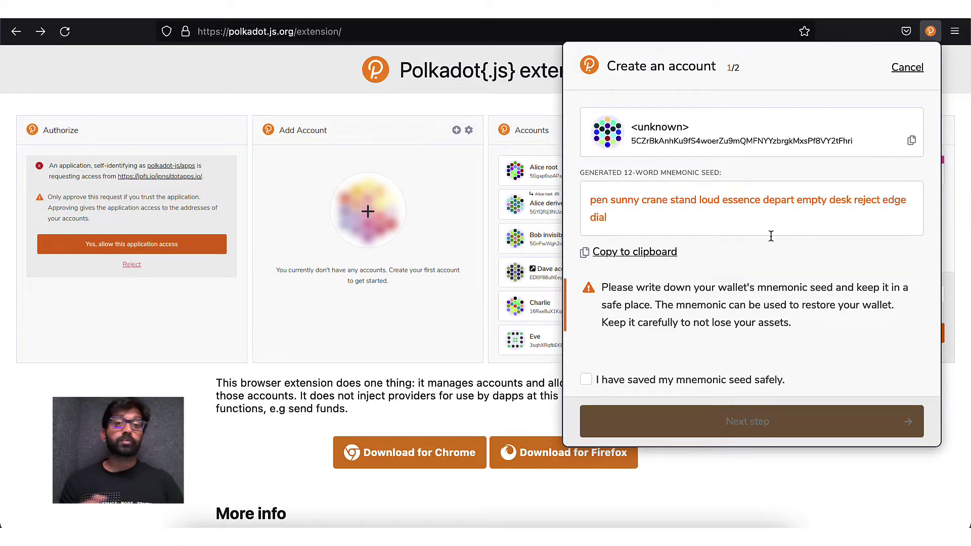
left_click(632, 254)
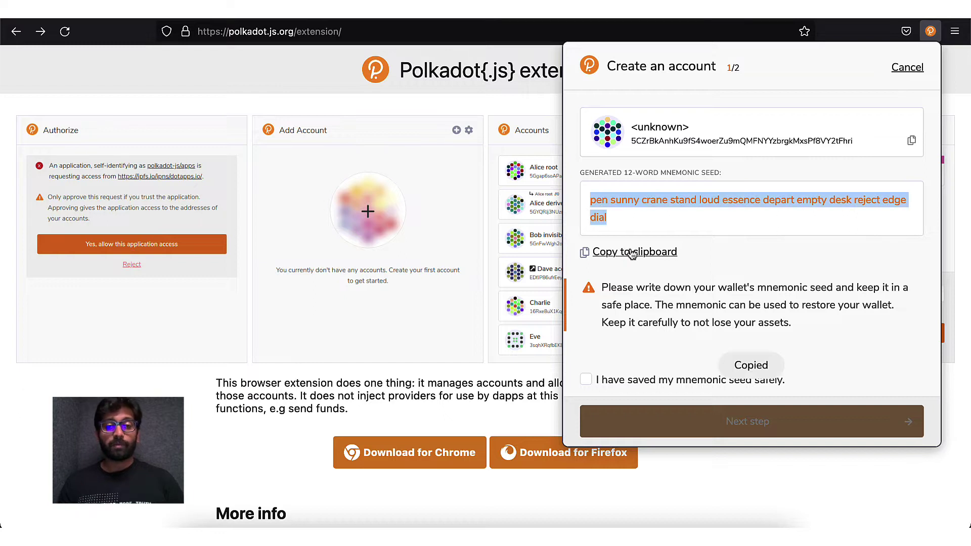
left_click(588, 382)
left_click(765, 424)
type("T")
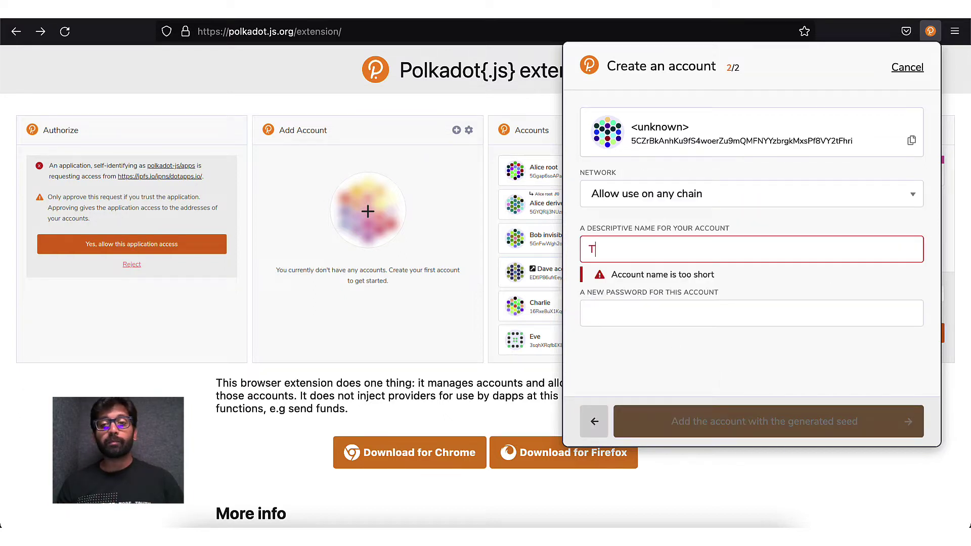
type("est Account (Westend")
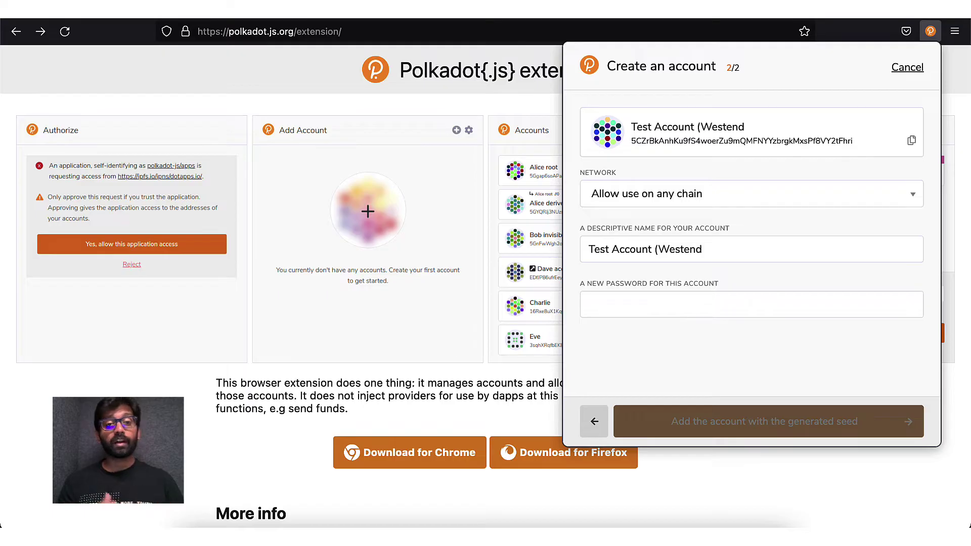
type(")")
- Name the account 'Test Account (Westend)', set and repeat its password, and add it
key("Tab")
key("Tab")
left_click(817, 429)
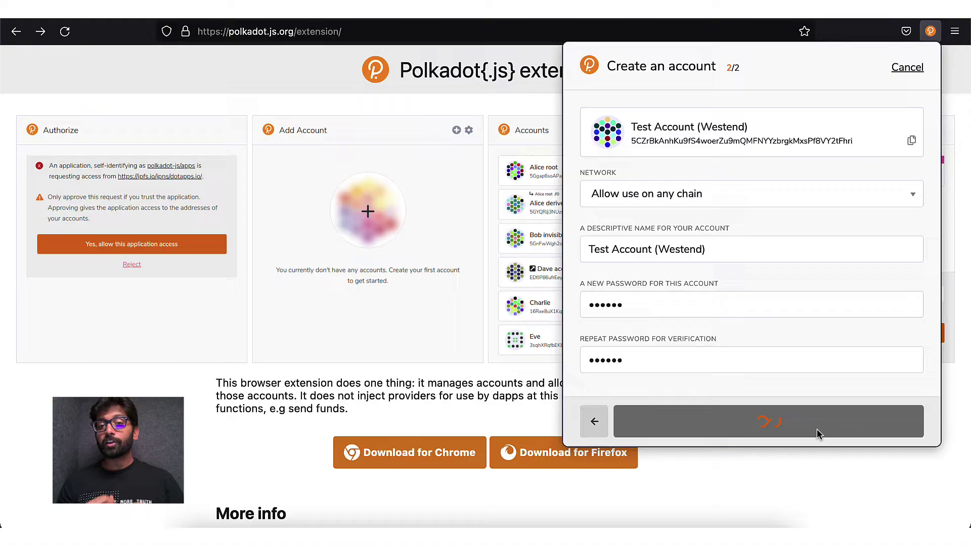
left_click(914, 136)
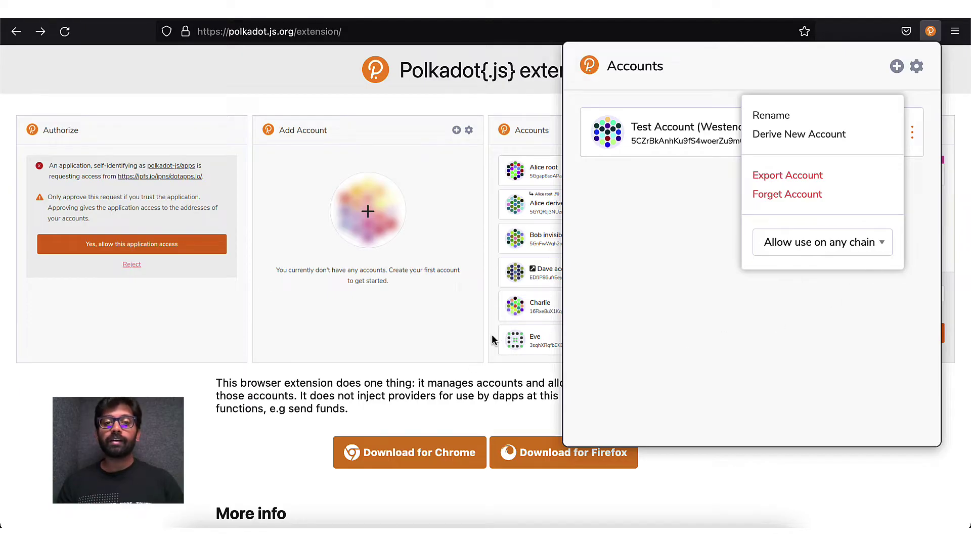
- Connect Polkadot.js Apps to Westend via Pinknode and copy Test Account (Westend)'s address from Accounts
left_click(15, 31)
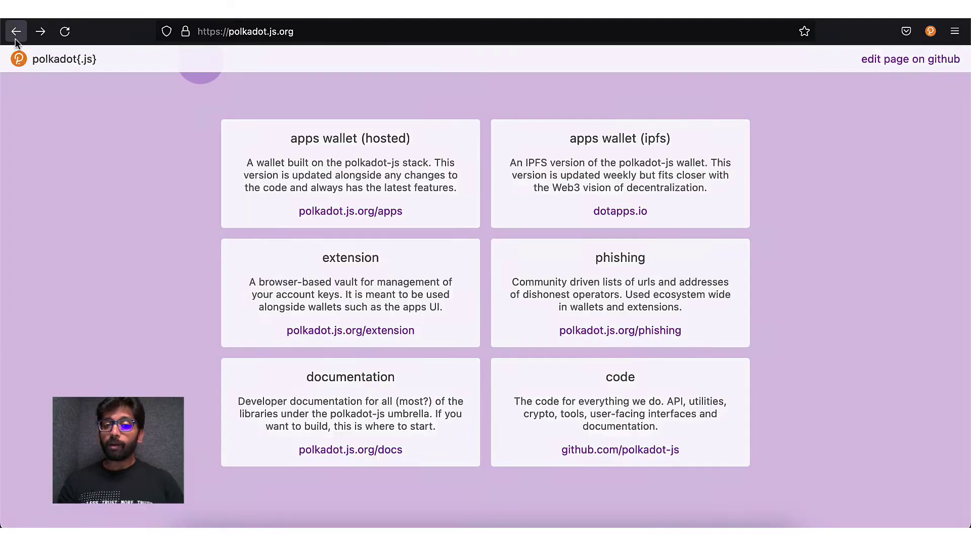
left_click(343, 217)
left_click(102, 81)
left_click(99, 259)
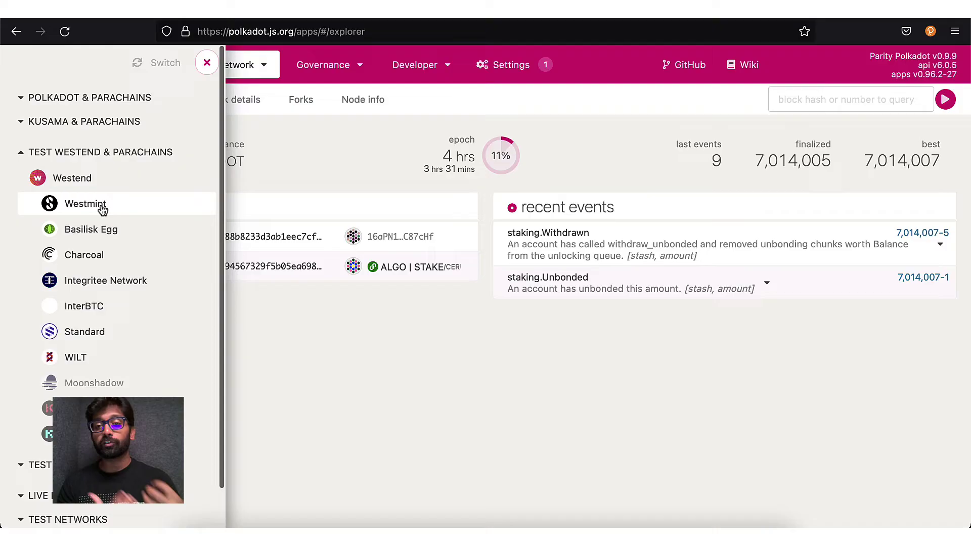
left_click(101, 182)
left_click(148, 66)
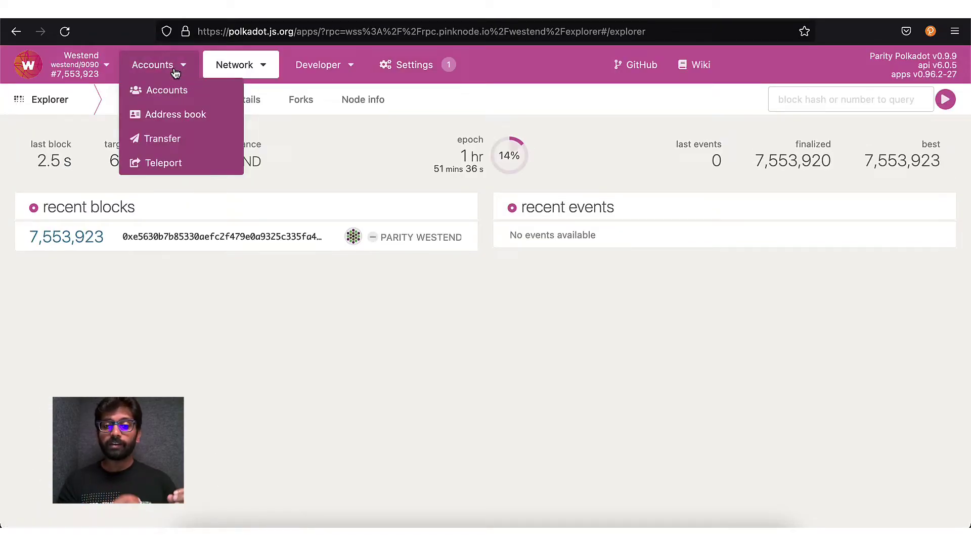
left_click(173, 92)
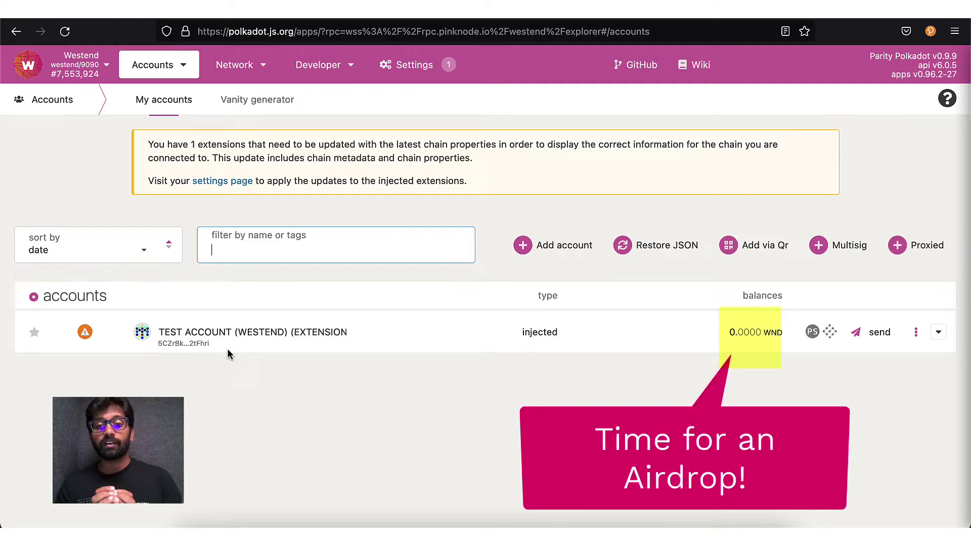
left_click(144, 336)
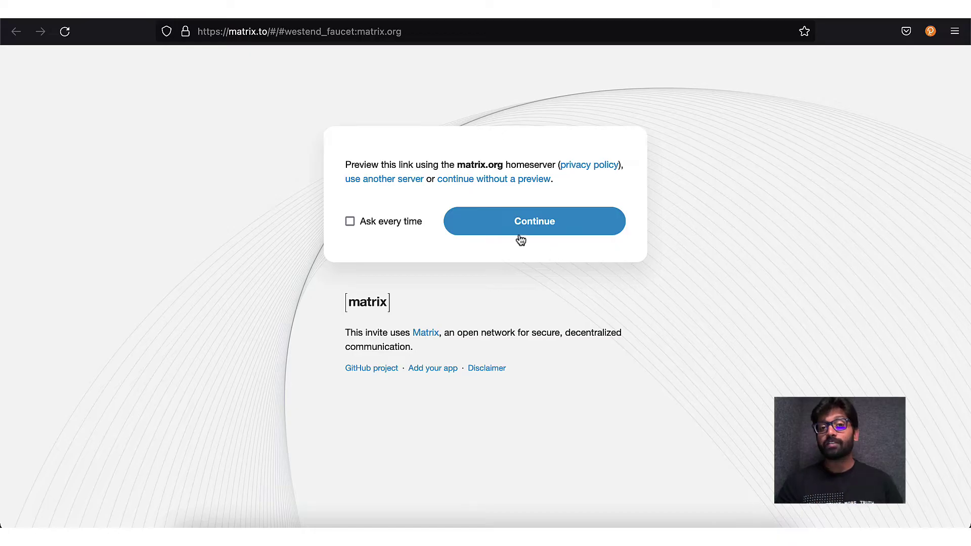
- Open the Westend Faucet room in Element and send '!drip' with the pasted account address
left_click(538, 224)
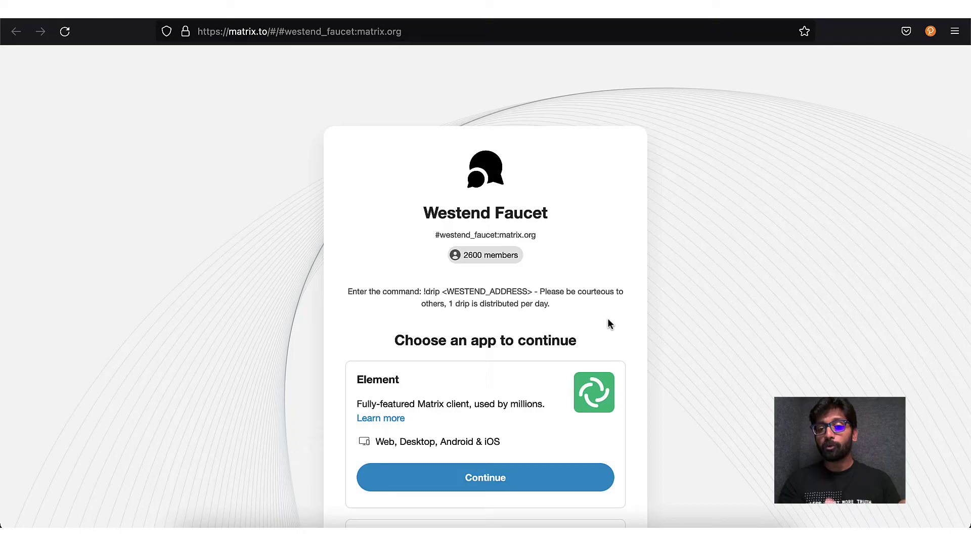
left_click(514, 483)
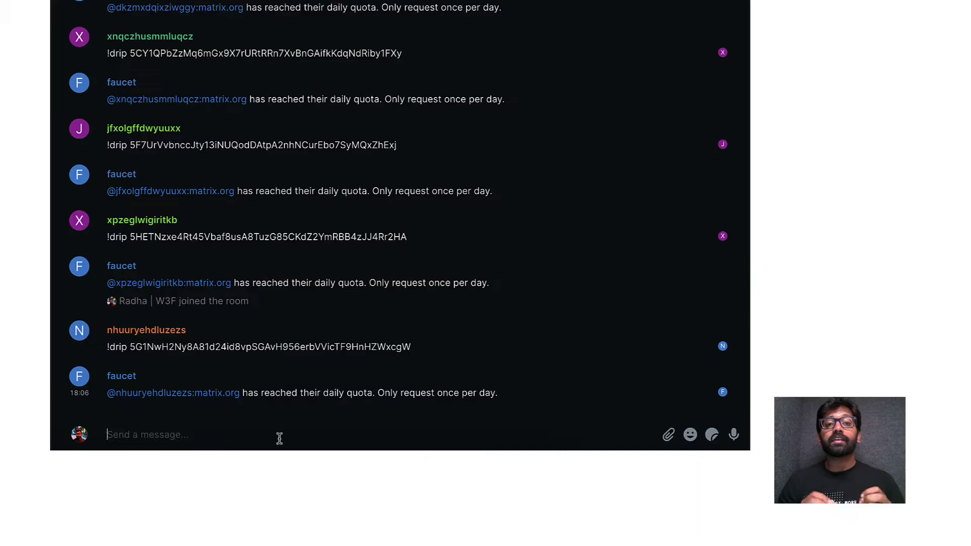
type("!drip")
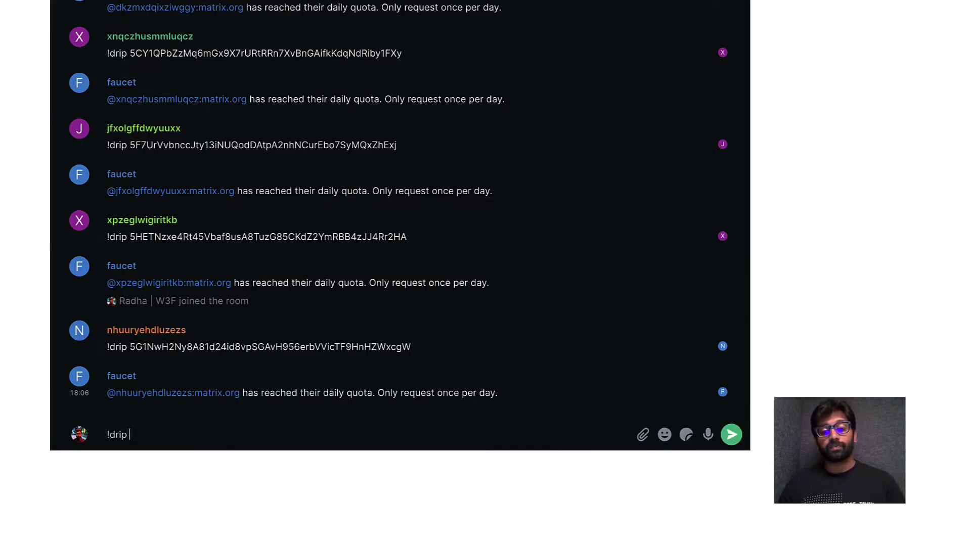
key("ctrl+v")
key("Return")
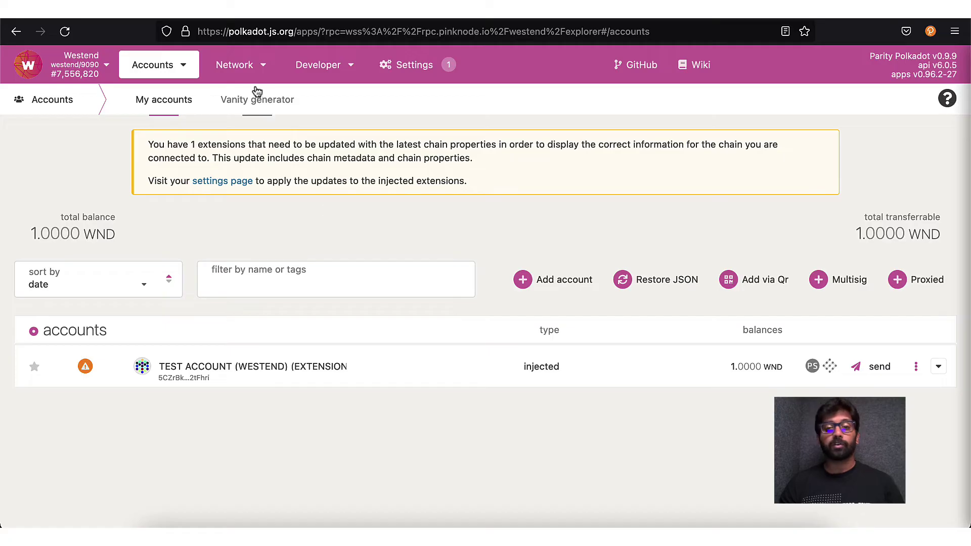
mouse_move(239, 65)
left_click(245, 115)
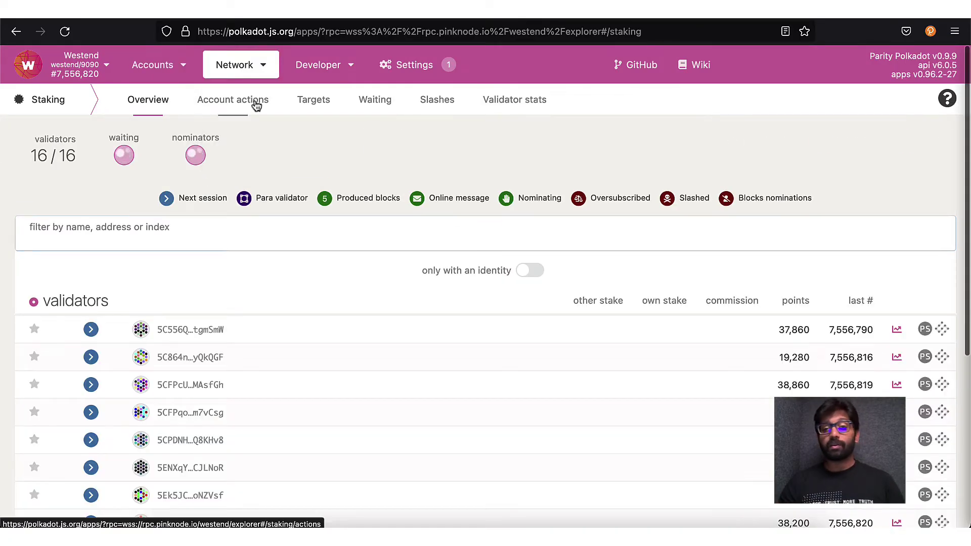
left_click(254, 99)
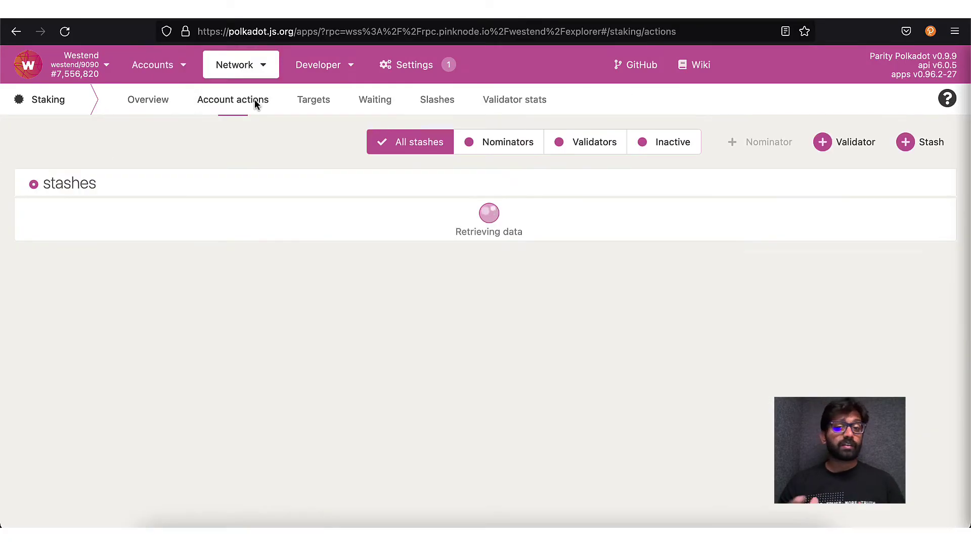
left_click(907, 148)
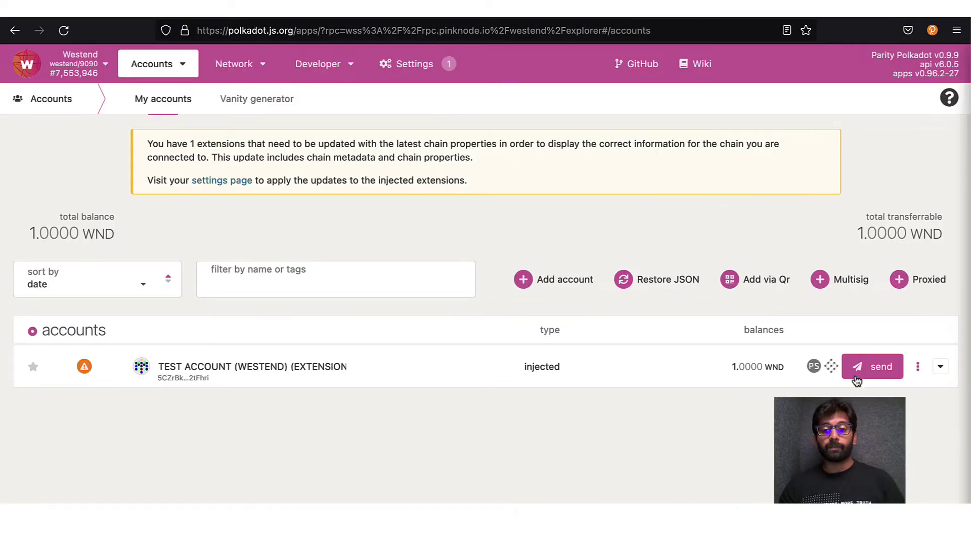
left_click(876, 369)
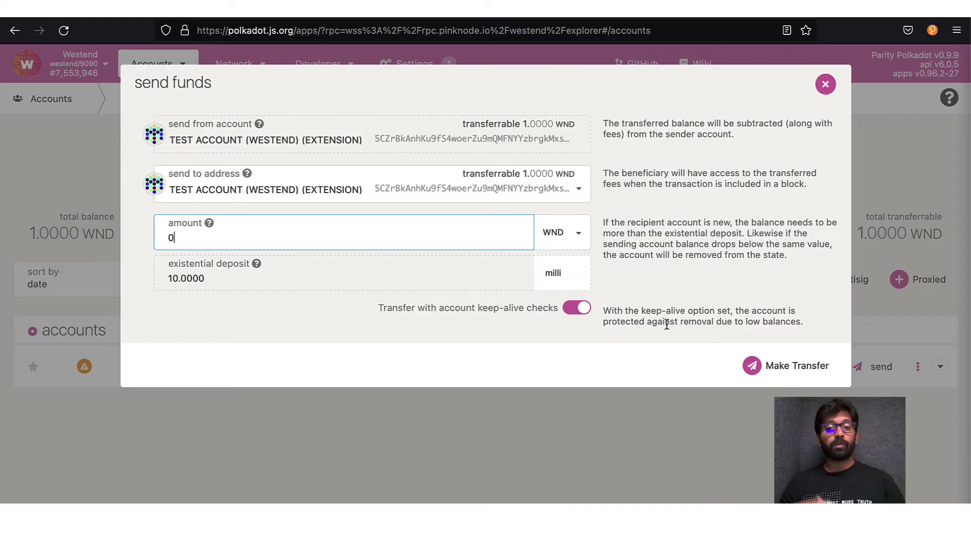
left_click(827, 92)
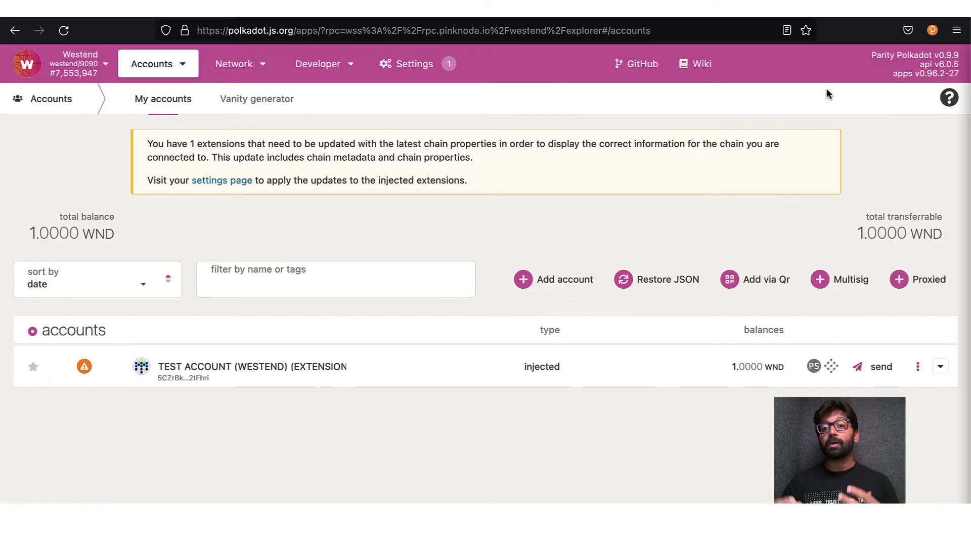
left_click(849, 286)
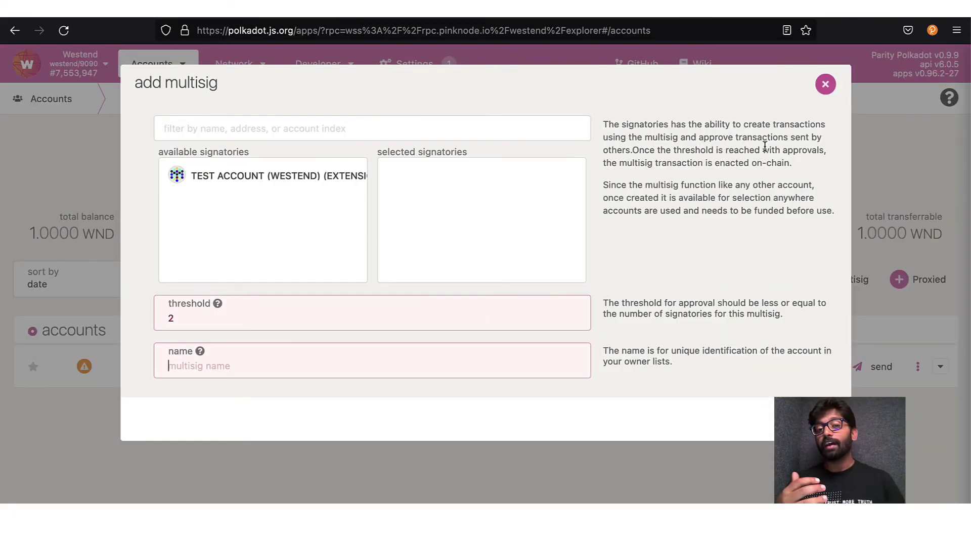
left_click(821, 87)
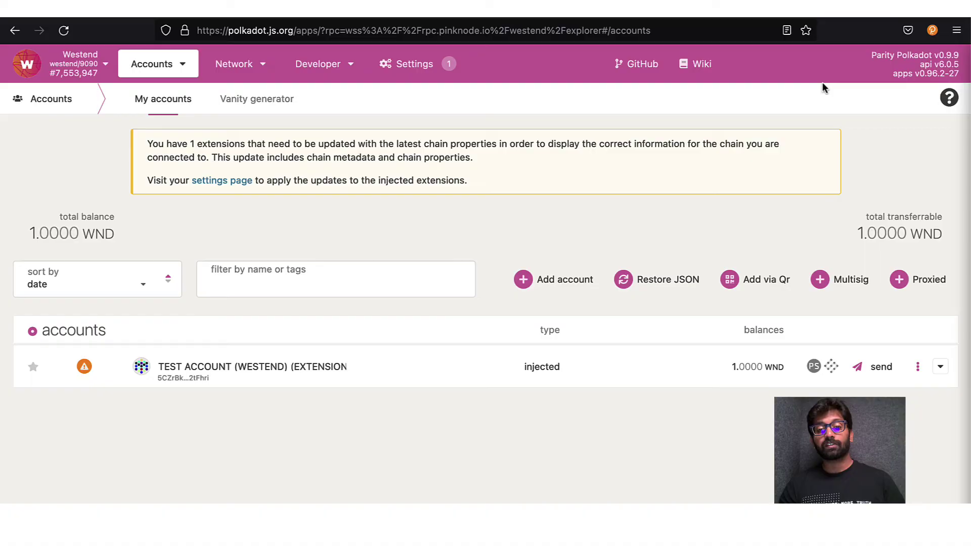
left_click(928, 282)
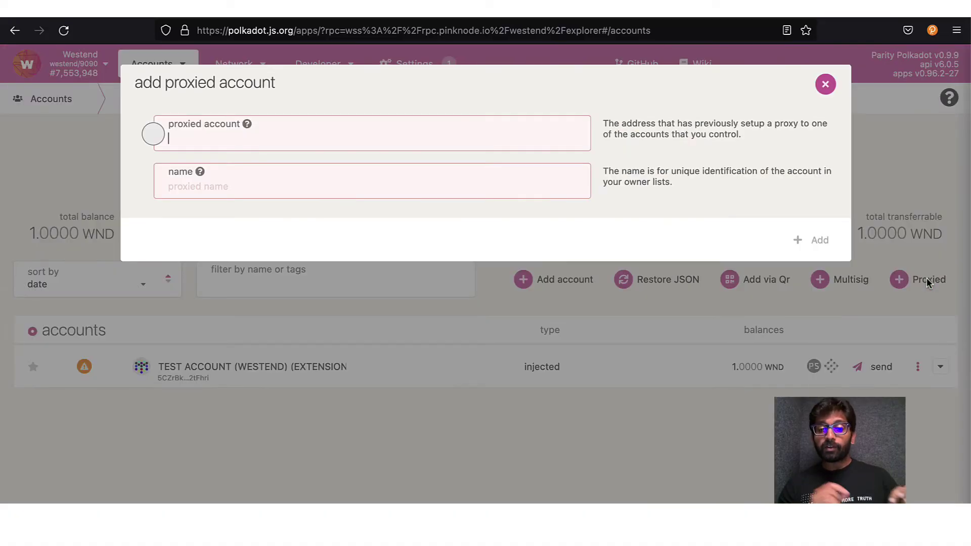
left_click(826, 86)
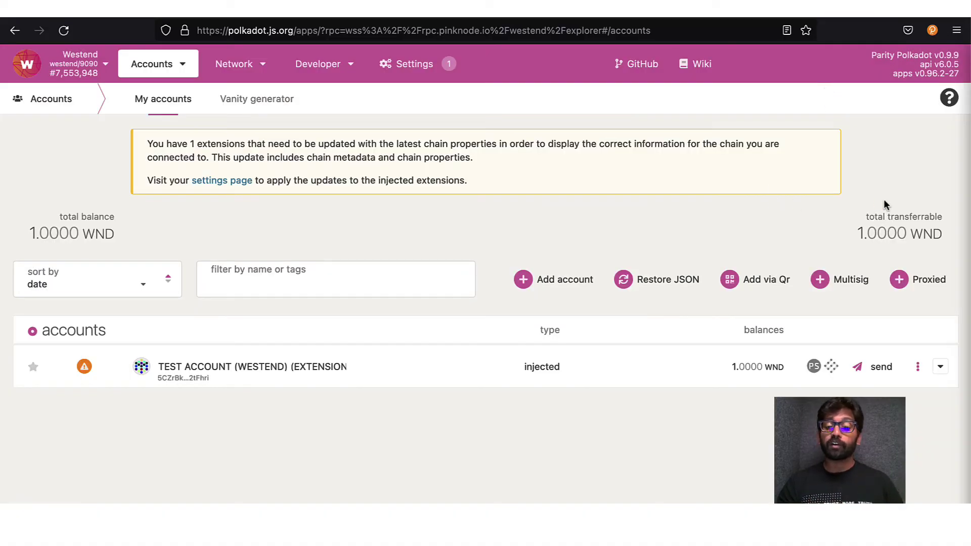